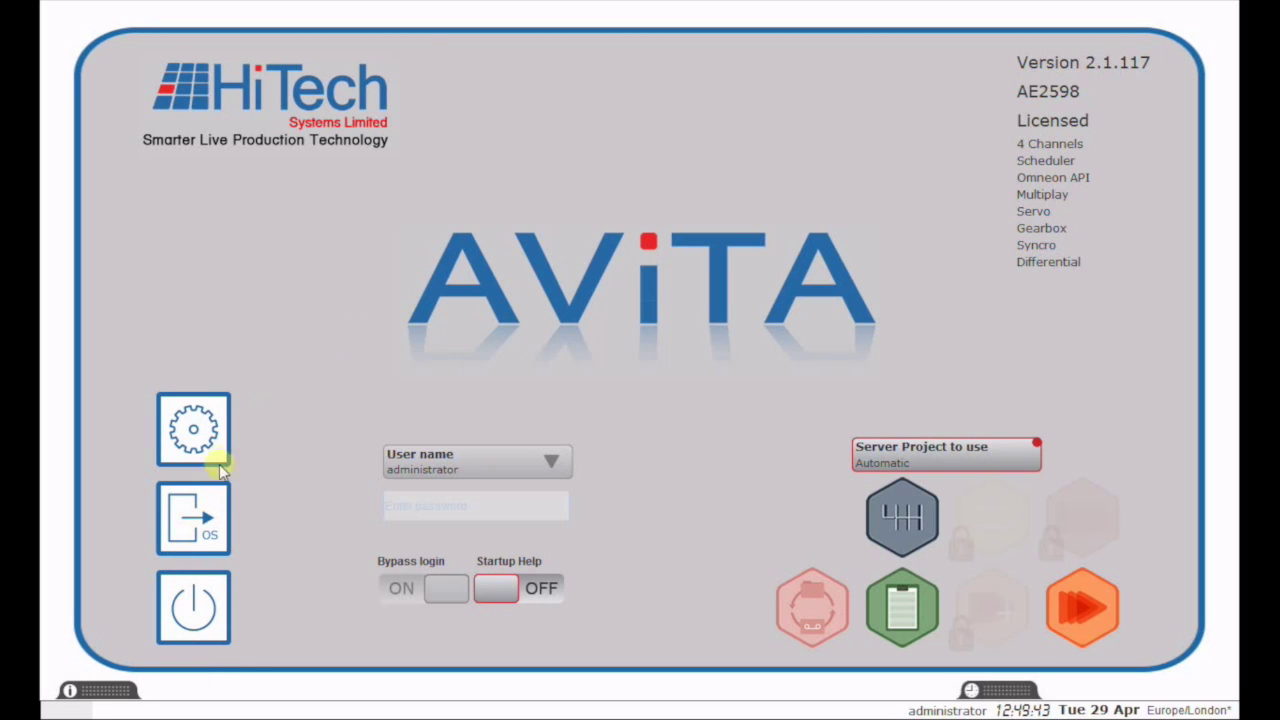
Step: Review the Server Project, Server Settings and GPI/GPO configuration pages, and return to the start screen
{"action": "left_click", "coordinate": [195, 437]}
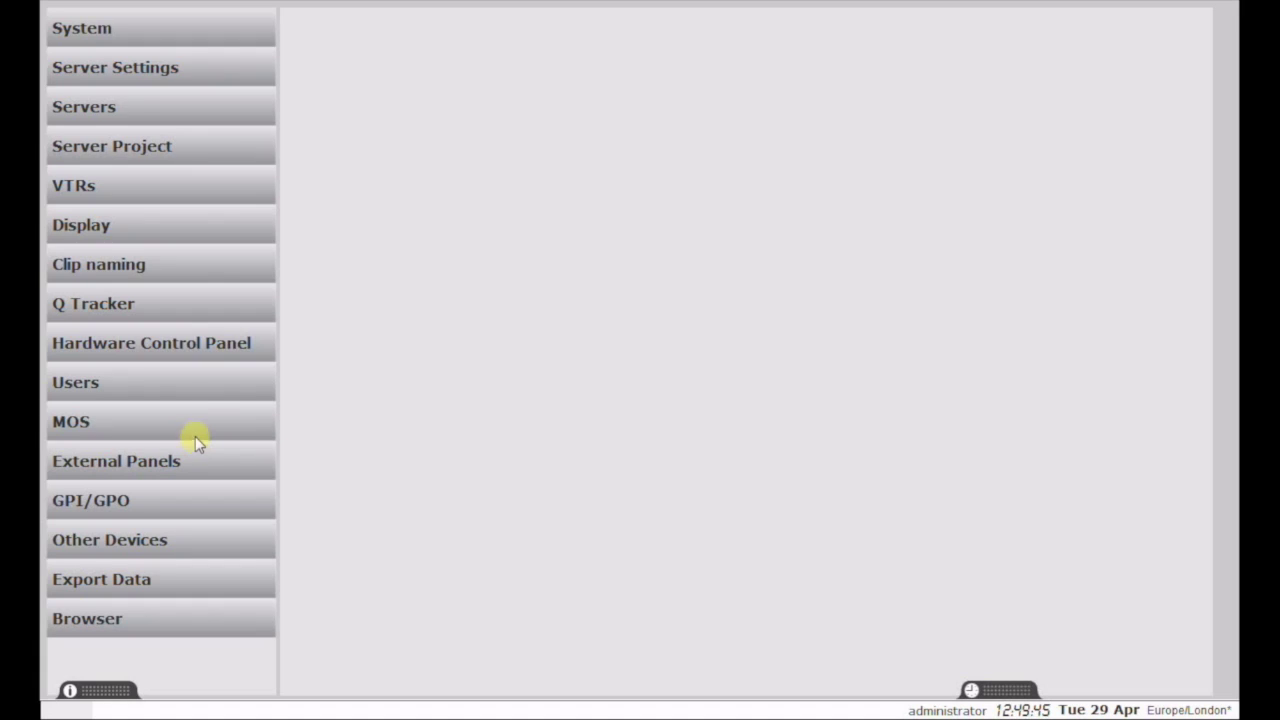
{"action": "left_click", "coordinate": [112, 148]}
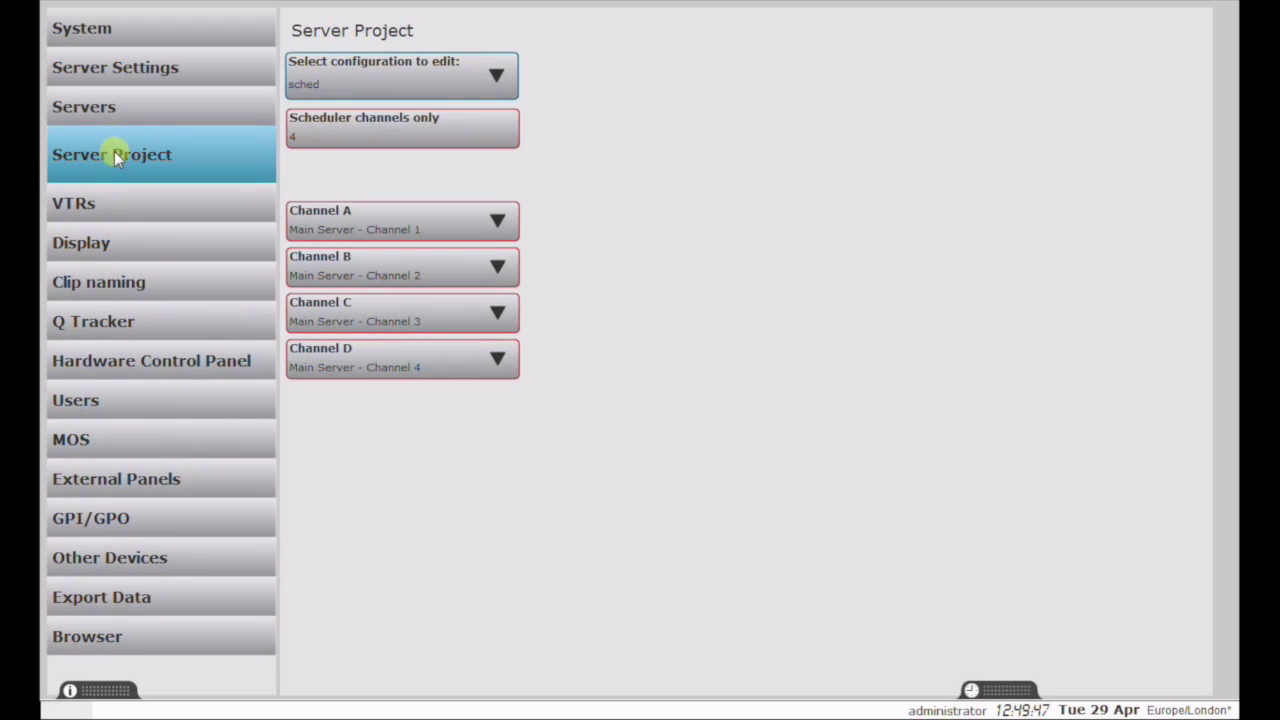
{"action": "left_click", "coordinate": [105, 113]}
{"action": "left_click", "coordinate": [147, 77]}
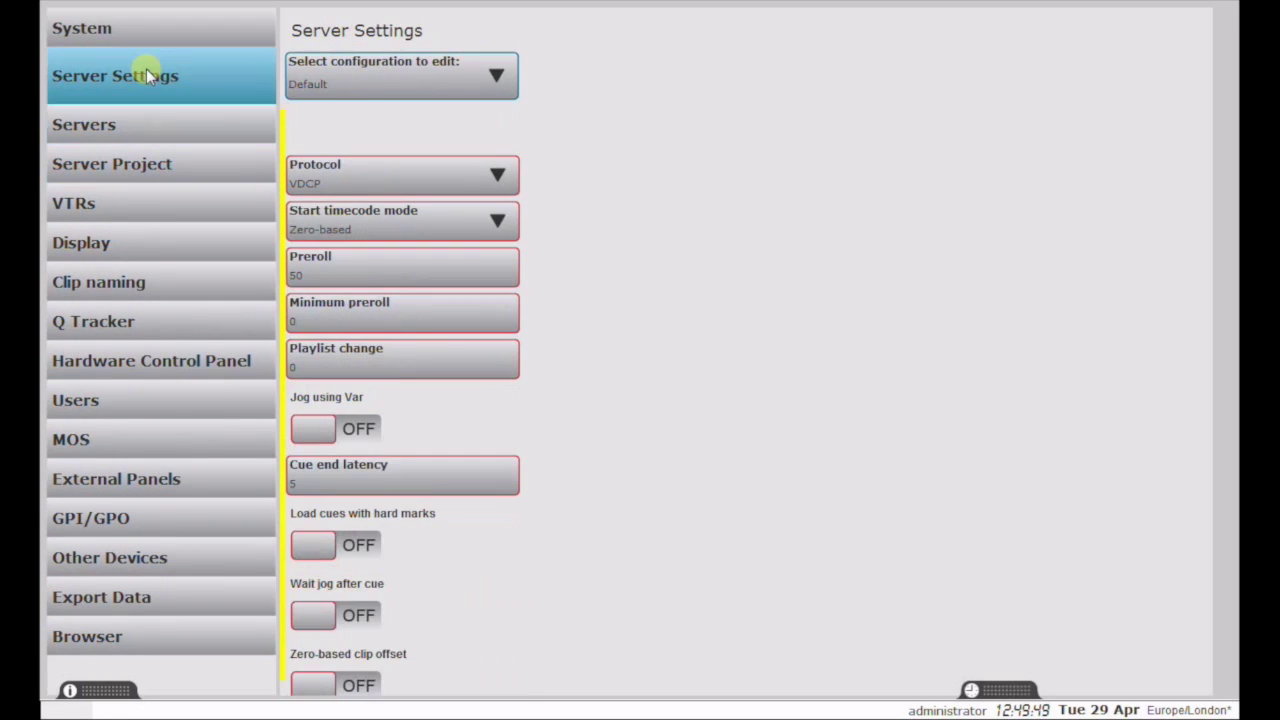
{"action": "left_click", "coordinate": [115, 516]}
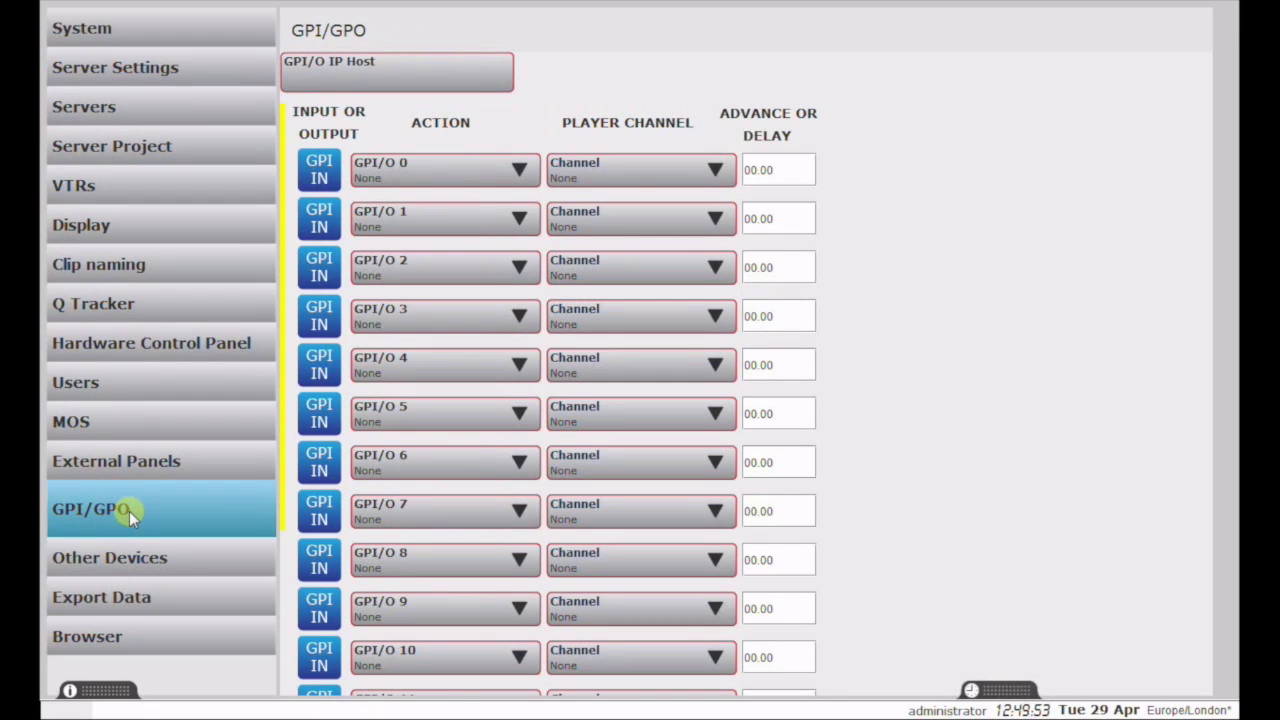
{"action": "left_click", "coordinate": [92, 690]}
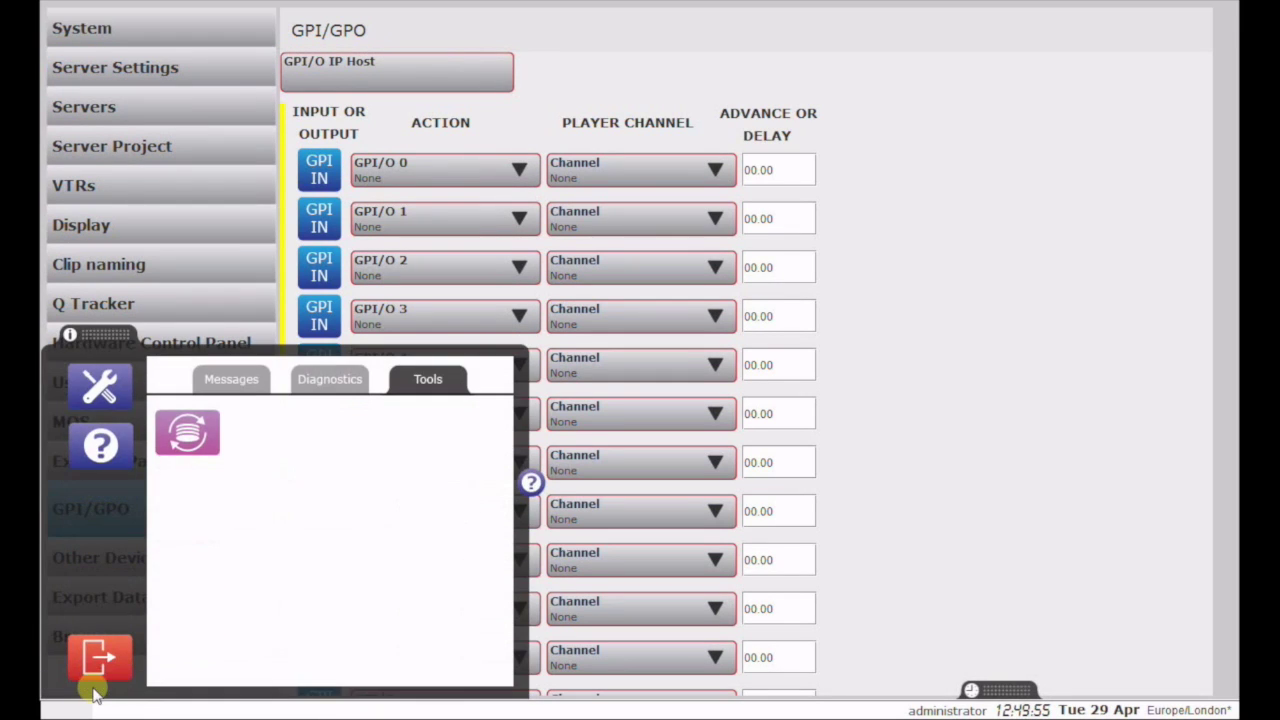
{"action": "left_click", "coordinate": [95, 662]}
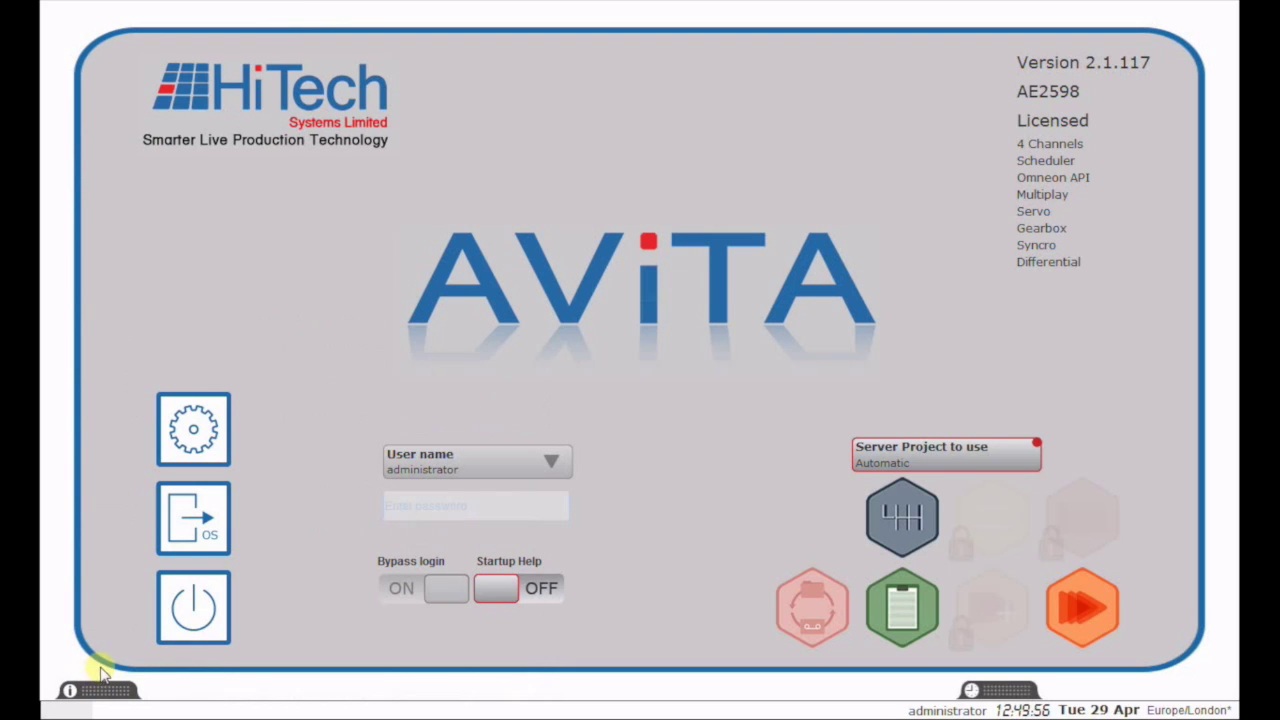
Step: Open the four-channel Gearbox playout screen and look over its system tools
{"action": "left_click", "coordinate": [906, 517]}
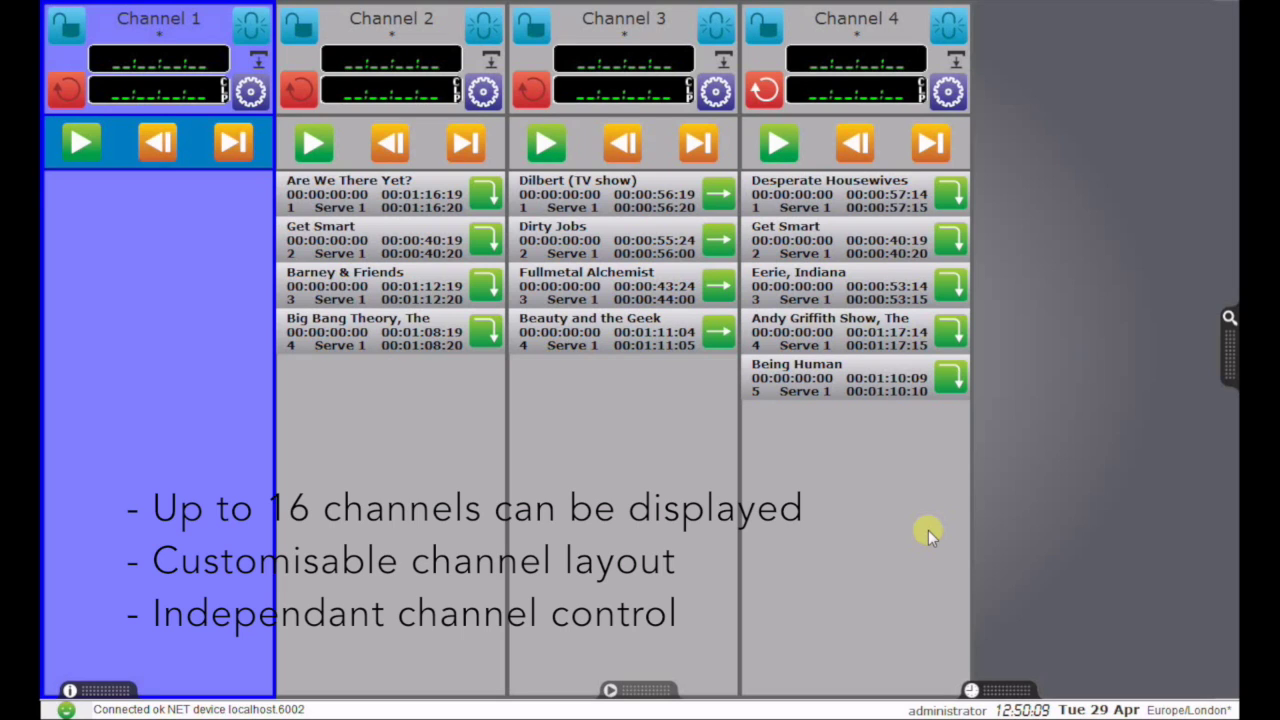
{"action": "left_click", "coordinate": [95, 696]}
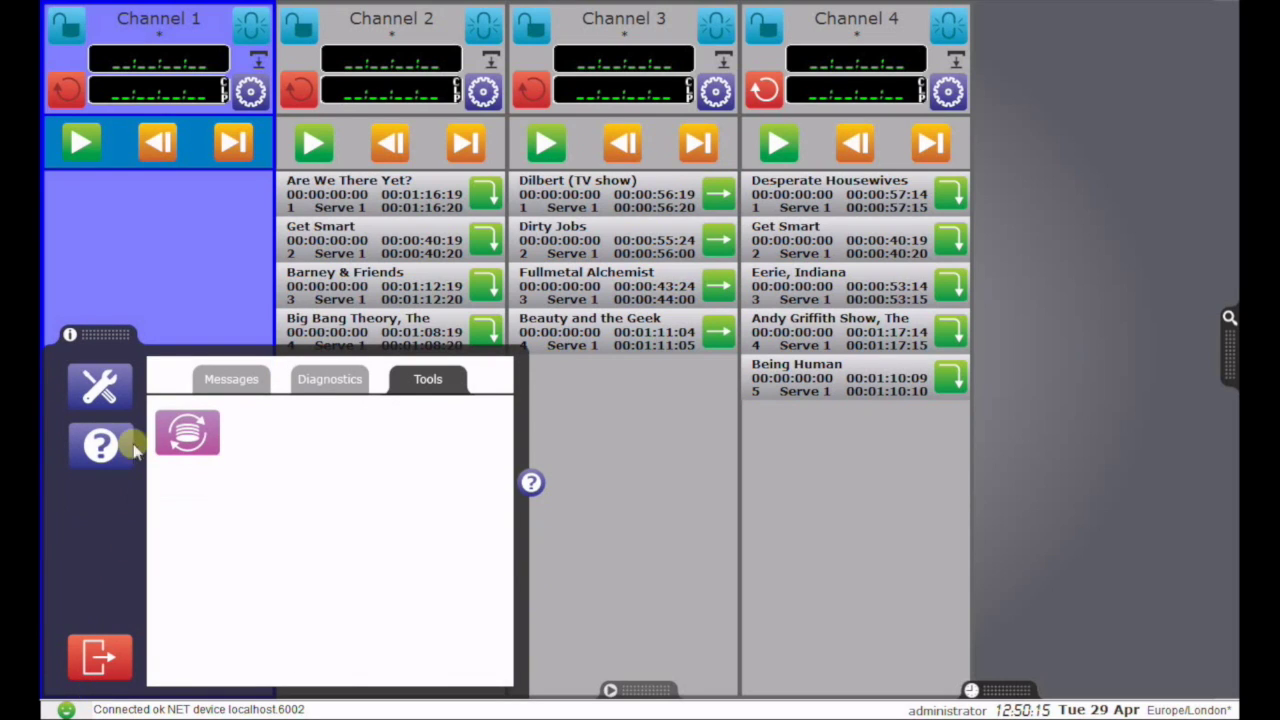
{"action": "left_click", "coordinate": [110, 336]}
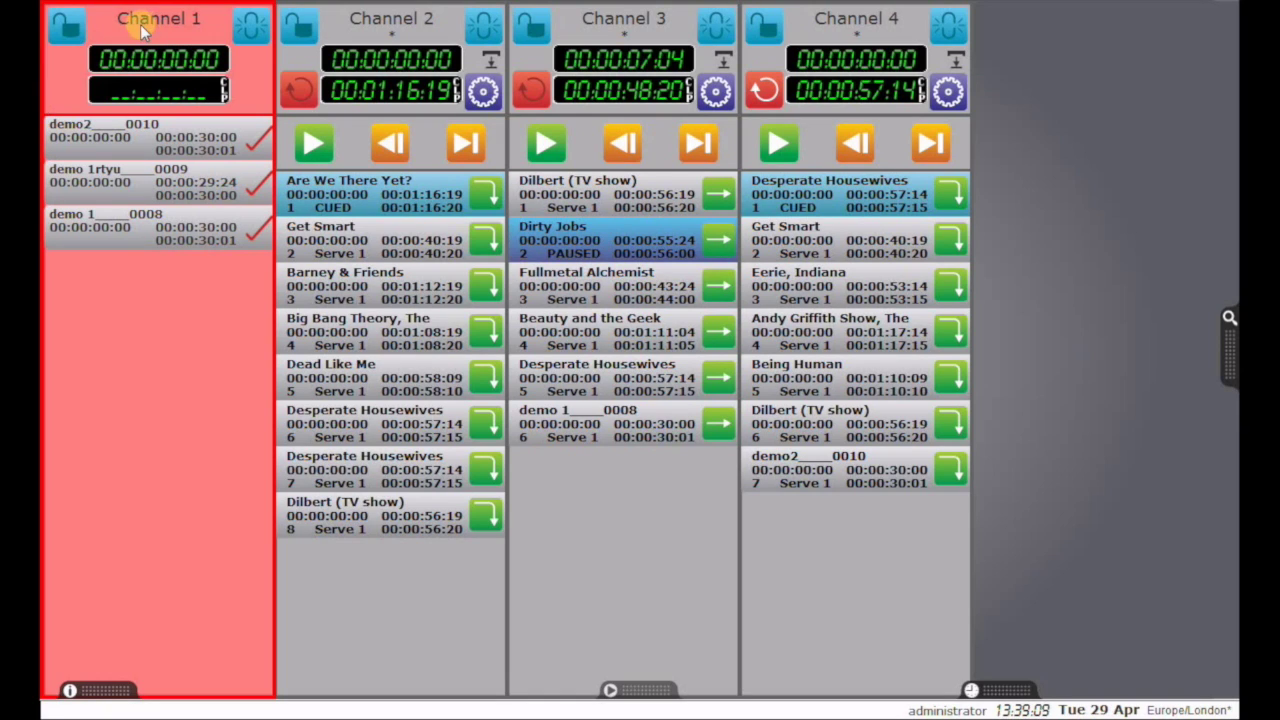
Step: Make Channel 2, Channel 3 and Channel 4 the active channel in turn
{"action": "left_click", "coordinate": [363, 27]}
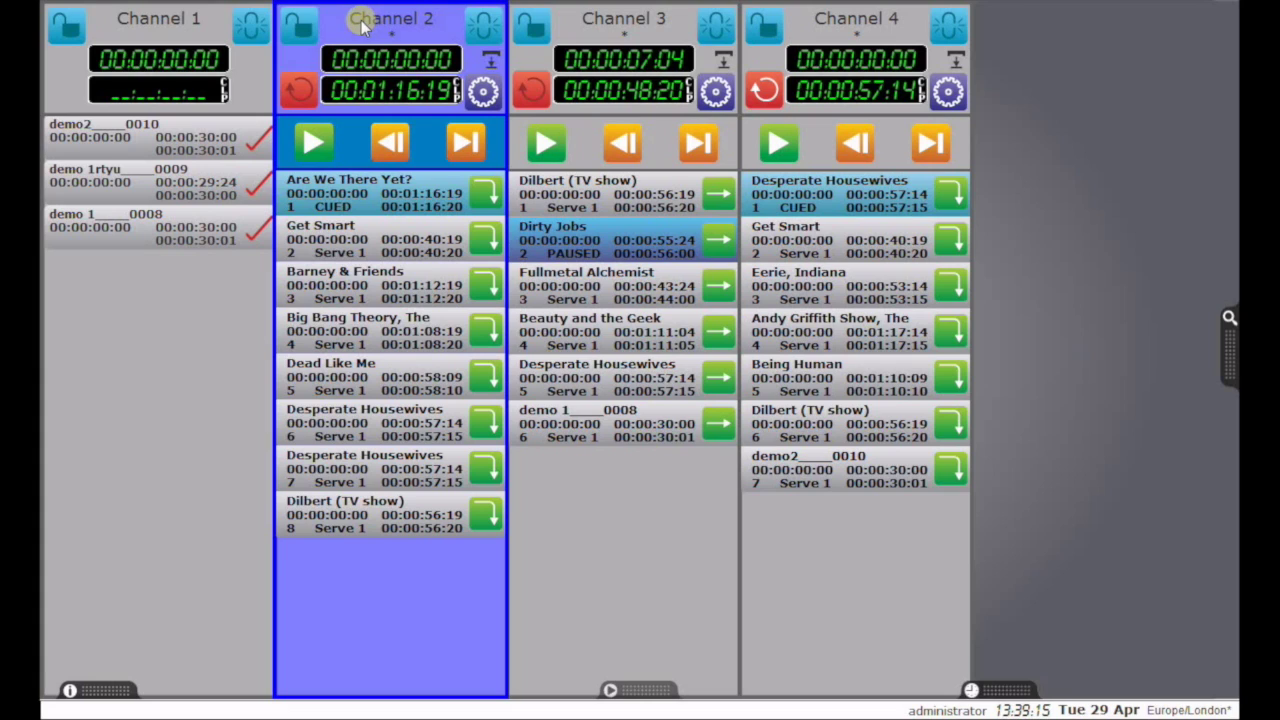
{"action": "left_click", "coordinate": [601, 27]}
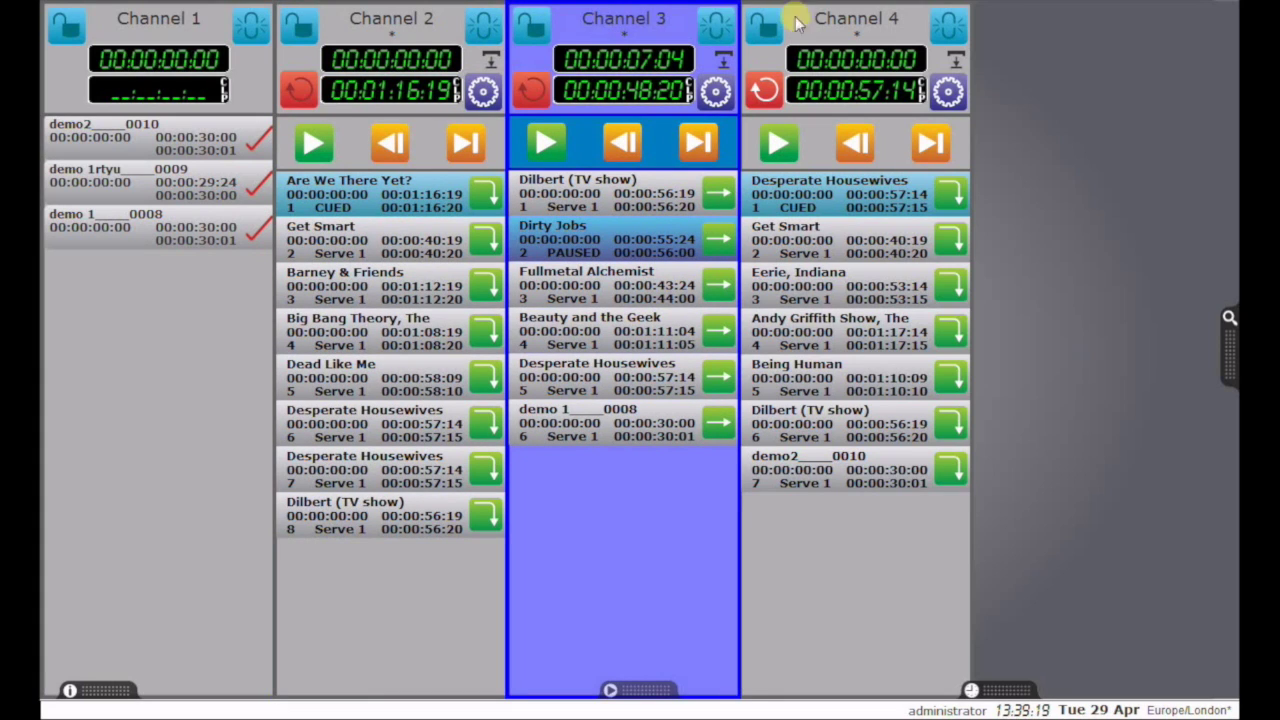
{"action": "left_click", "coordinate": [826, 27]}
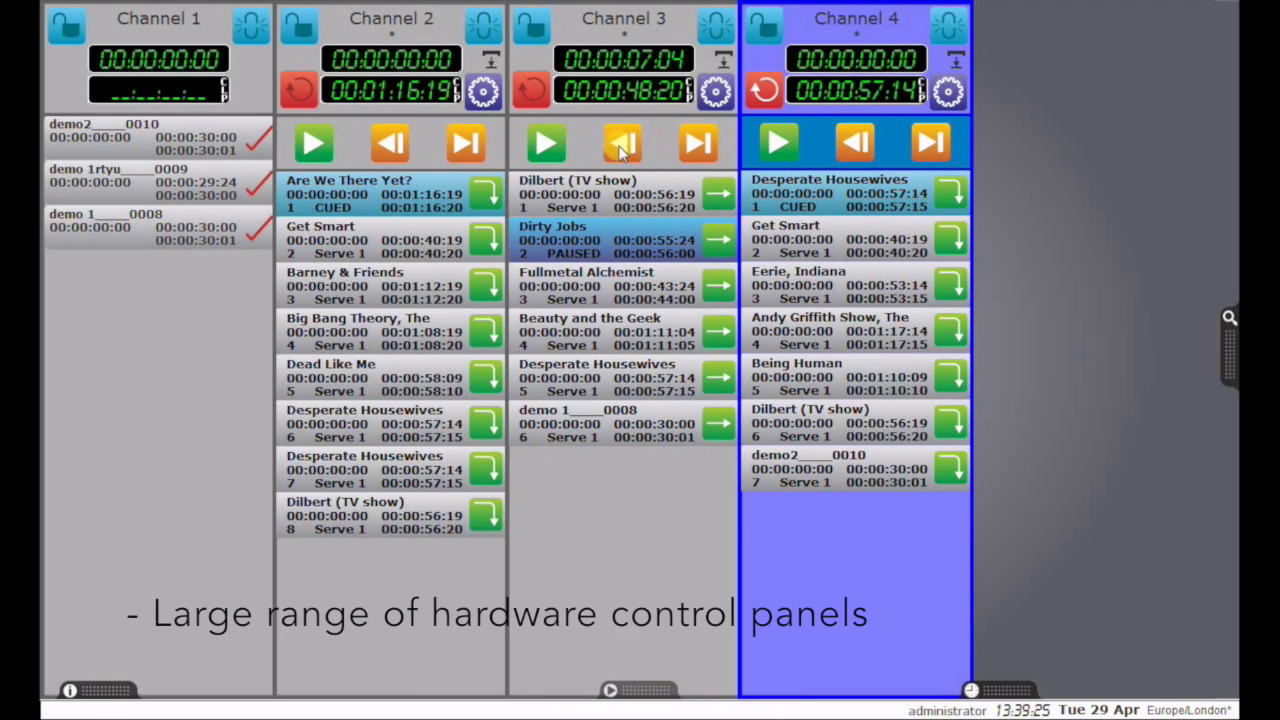
Step: Cue and play "Are We There Yet?" on Channel 2, and view that channel's playlist timeline
{"action": "double_click", "coordinate": [368, 205]}
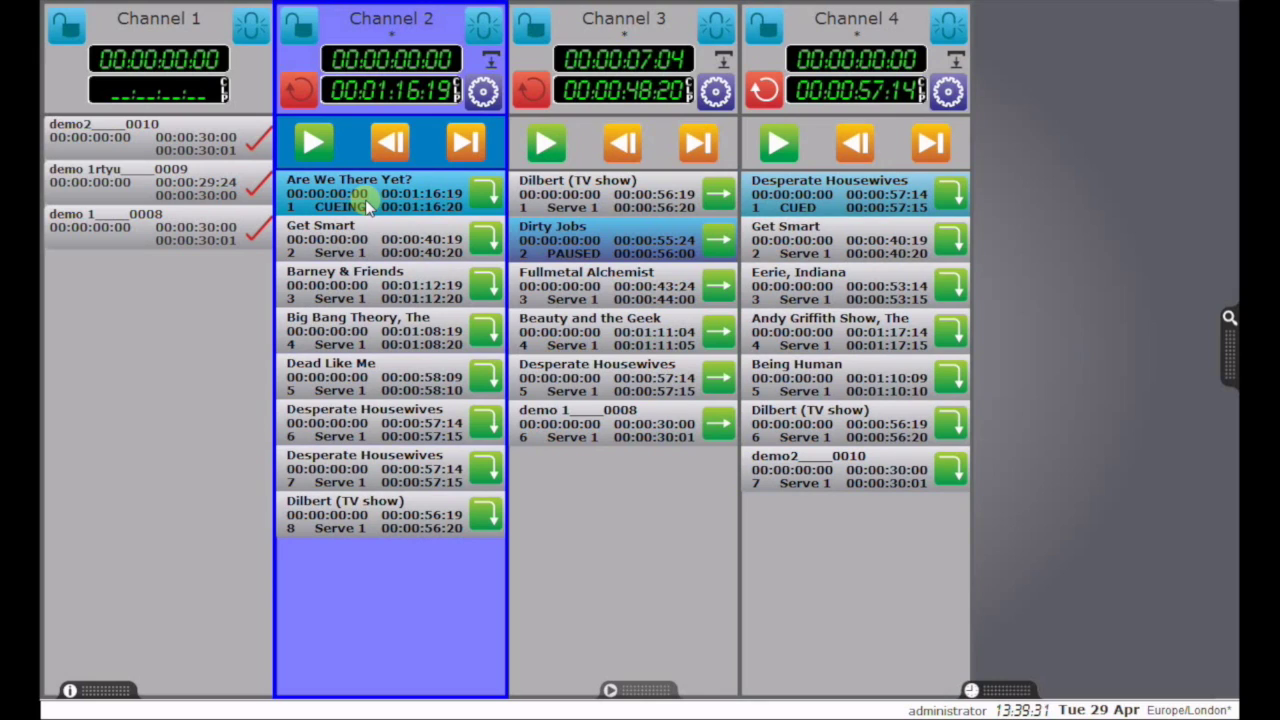
{"action": "left_click", "coordinate": [313, 142]}
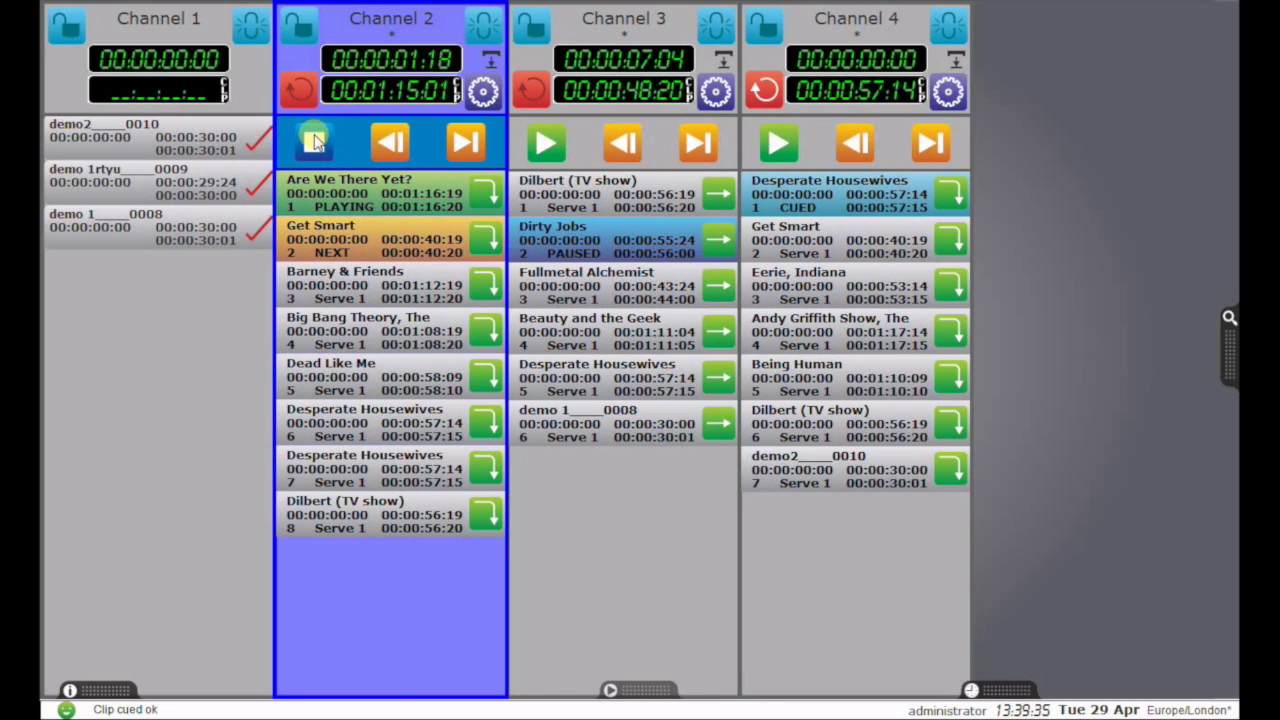
{"action": "left_click", "coordinate": [1000, 690]}
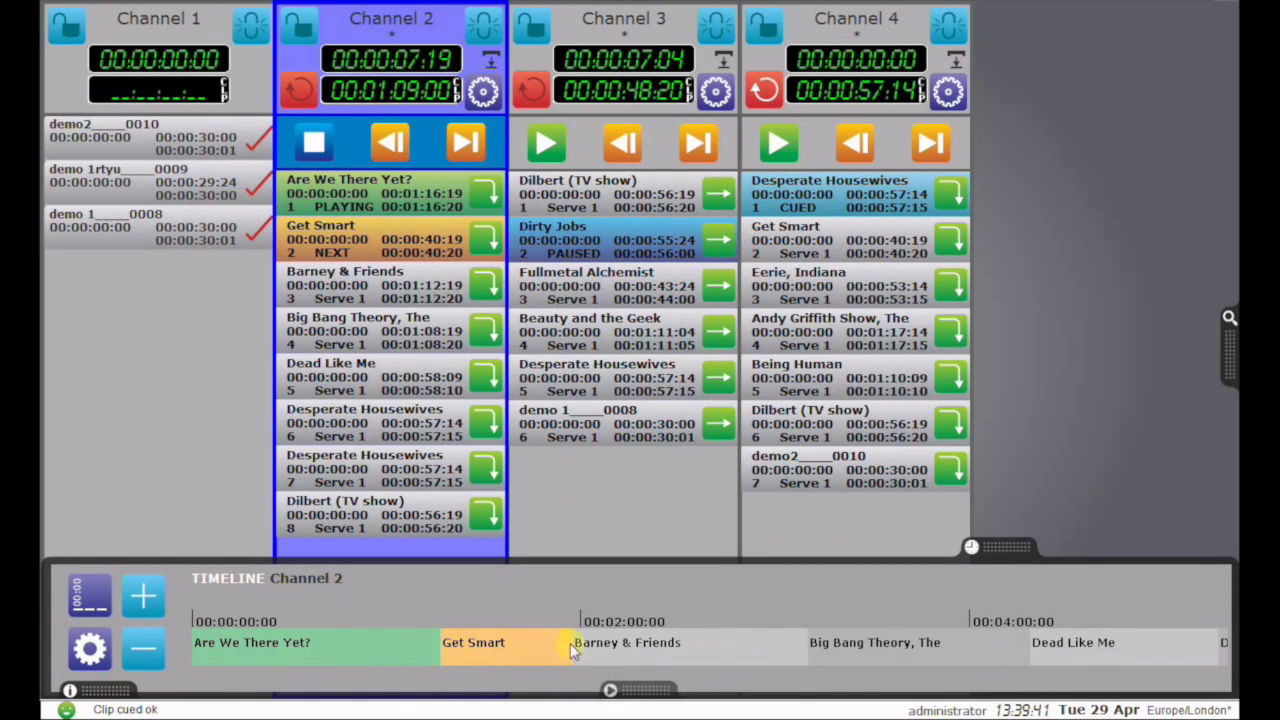
{"action": "left_click", "coordinate": [1005, 552]}
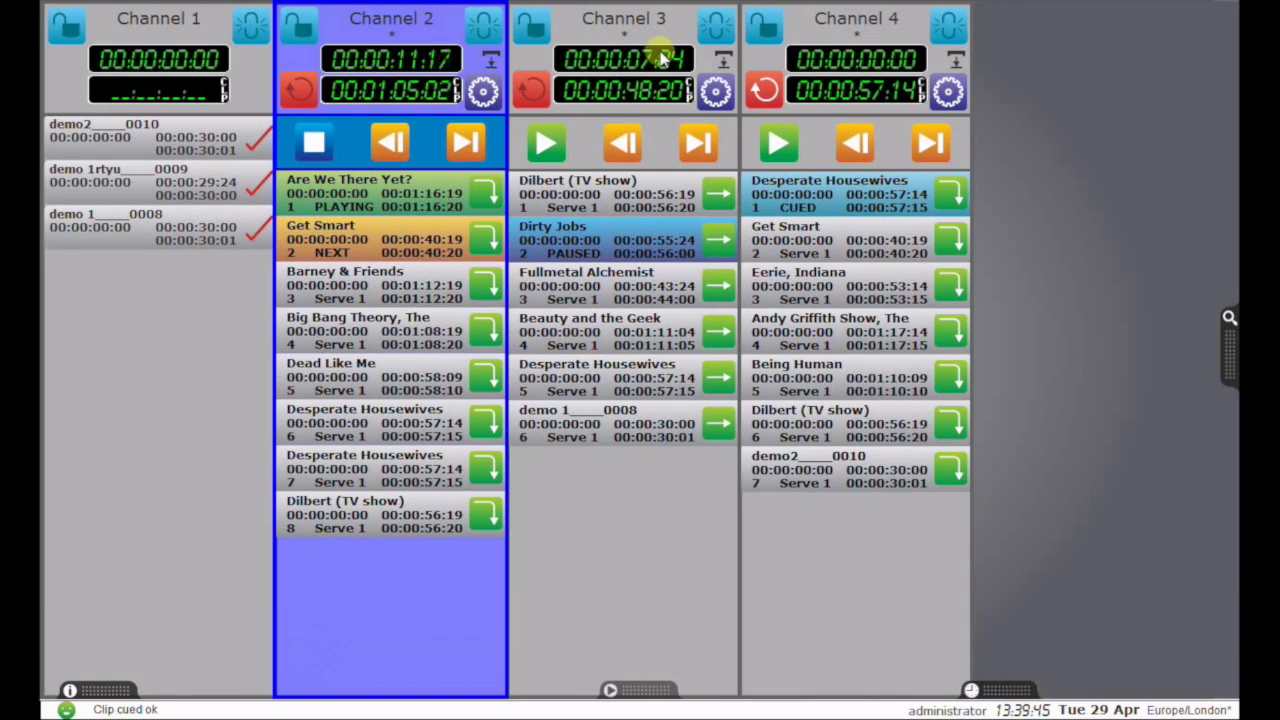
Step: Cue "Fullmetal Alchemist" on Channel 3 and start playing it
{"action": "left_click", "coordinate": [640, 28]}
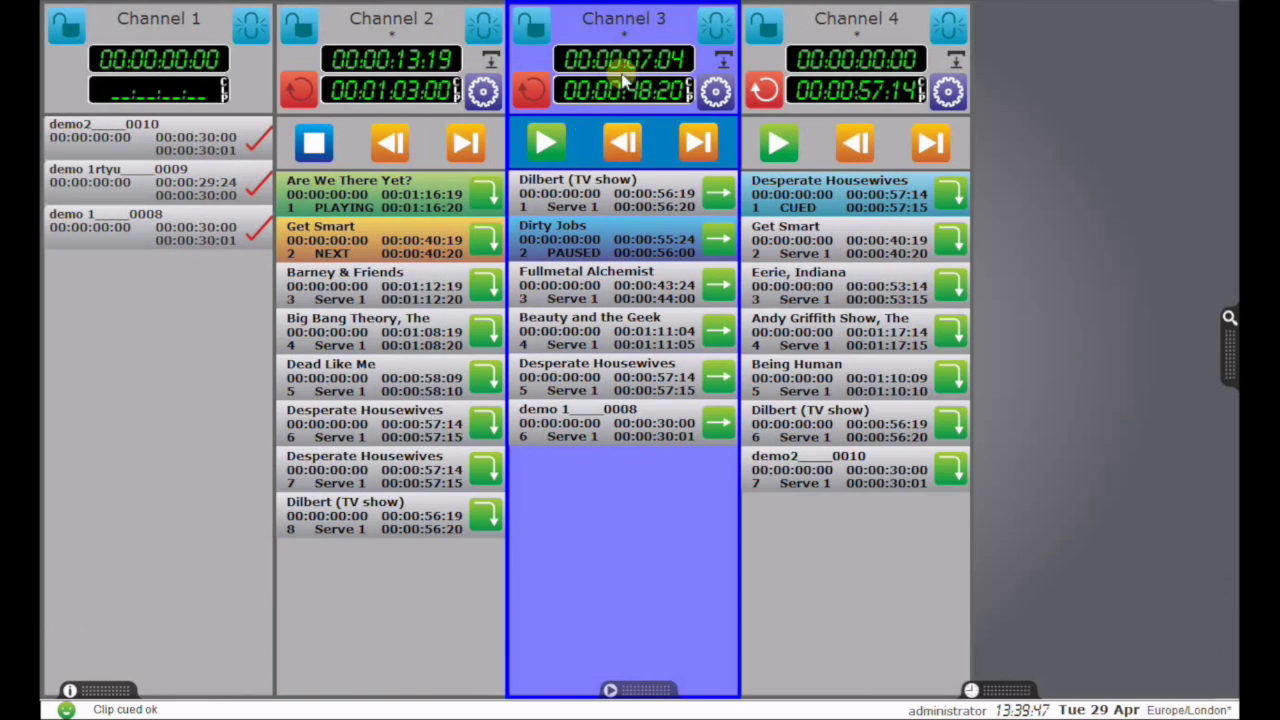
{"action": "double_click", "coordinate": [584, 298]}
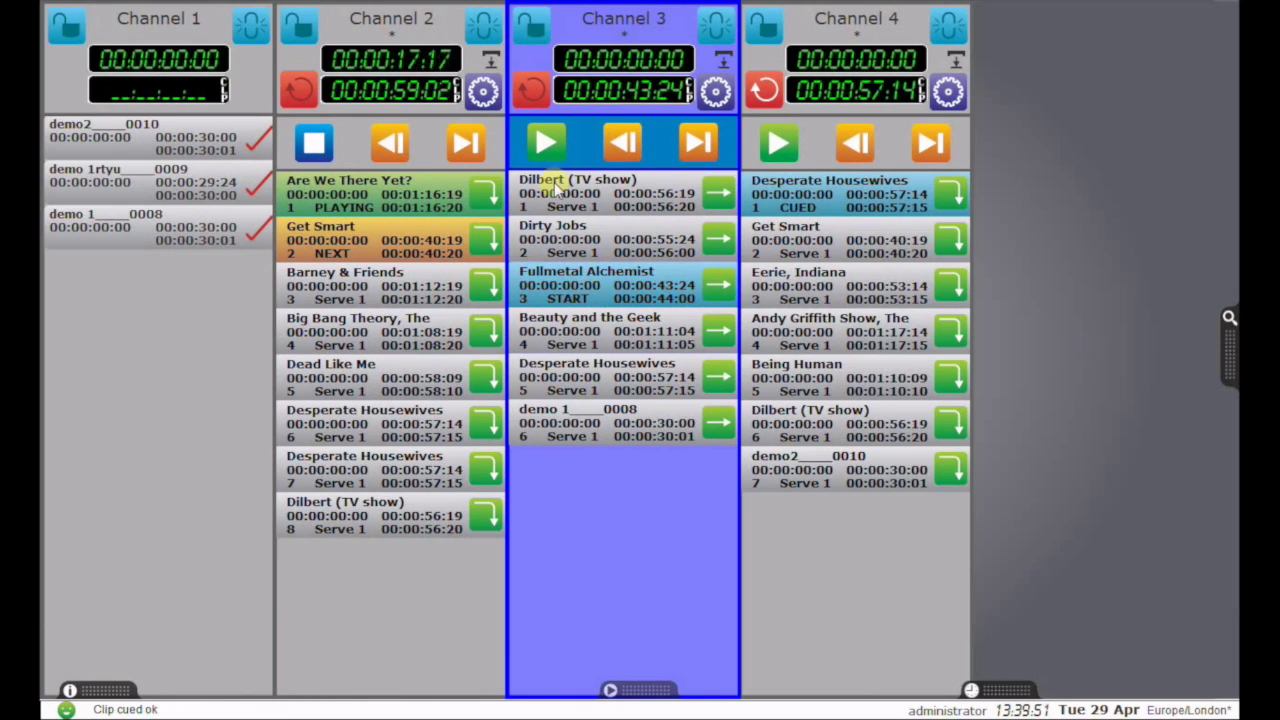
{"action": "left_click", "coordinate": [548, 145]}
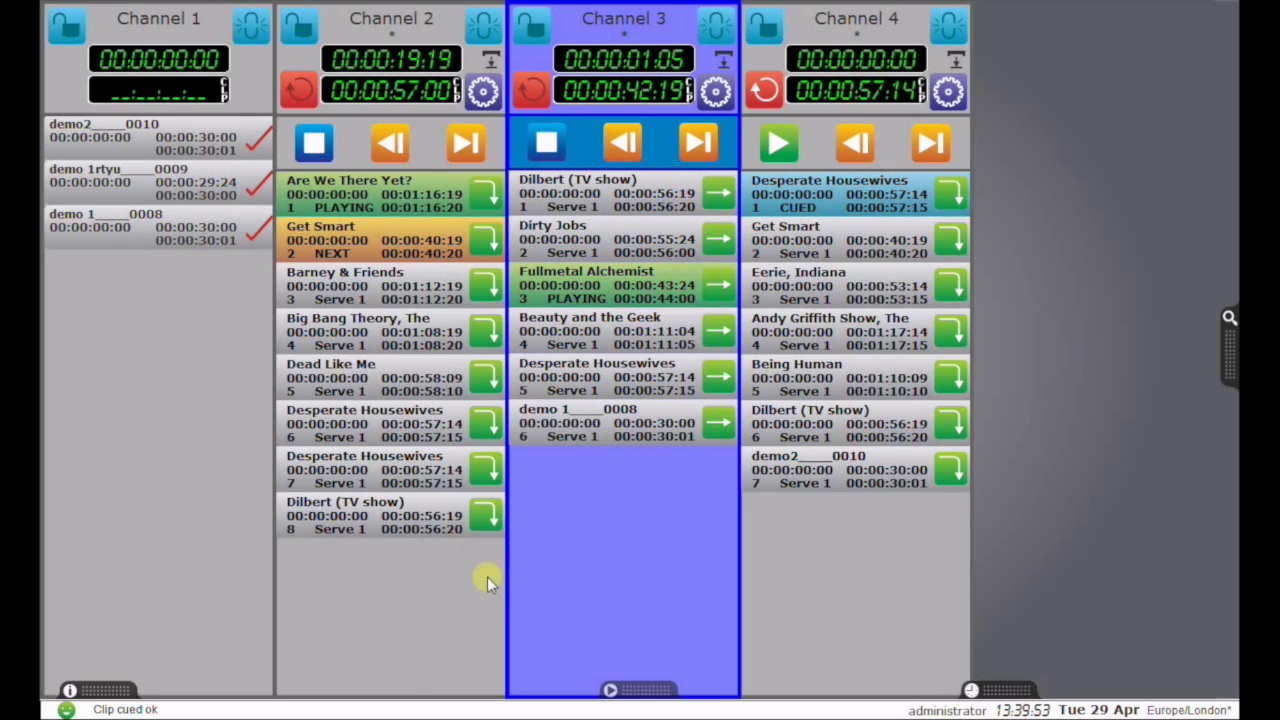
Step: Stop the clip playing on Channel 3 and switch its transport control to jog mode
{"action": "left_click", "coordinate": [655, 690]}
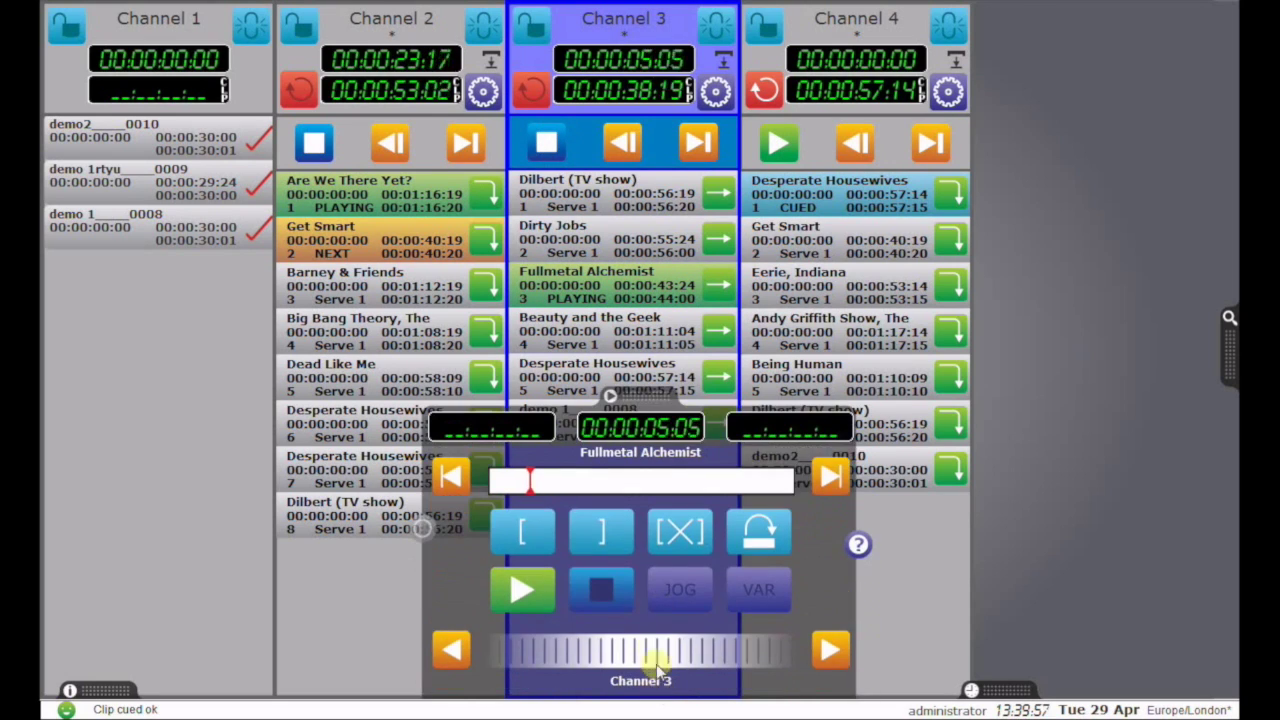
{"action": "left_click", "coordinate": [601, 590]}
{"action": "left_click", "coordinate": [680, 590]}
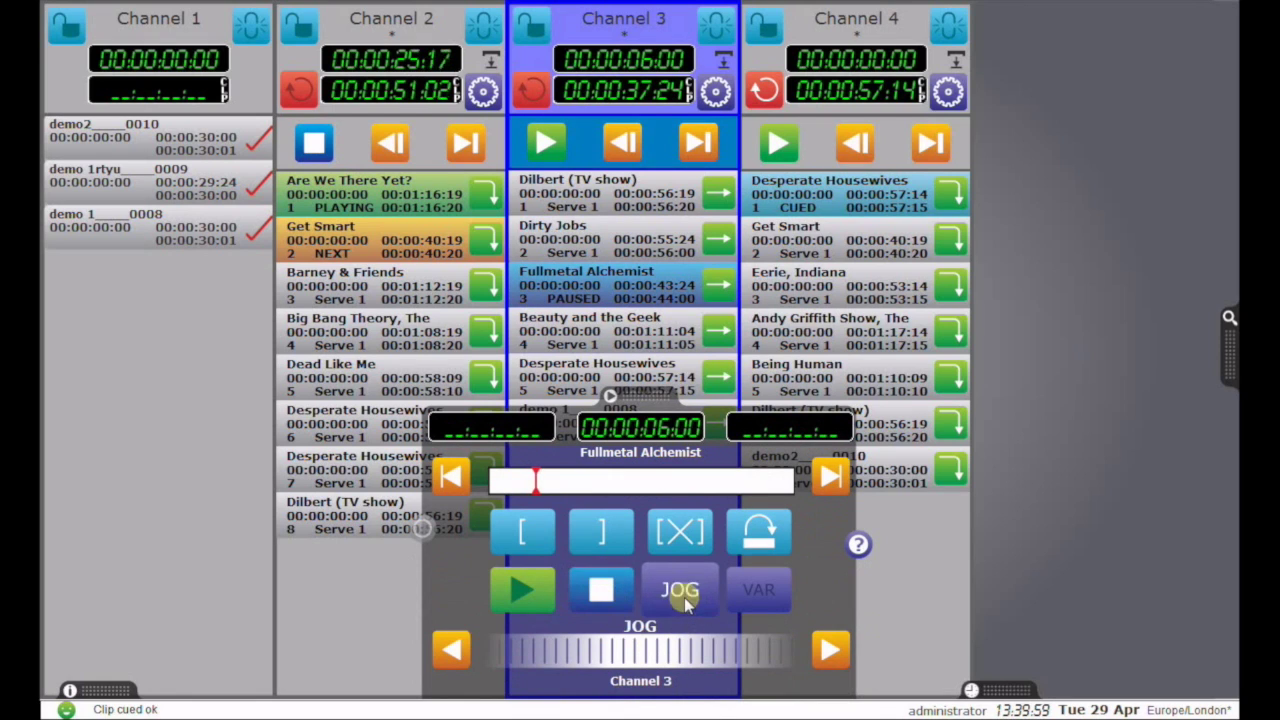
{"action": "left_click", "coordinate": [637, 397]}
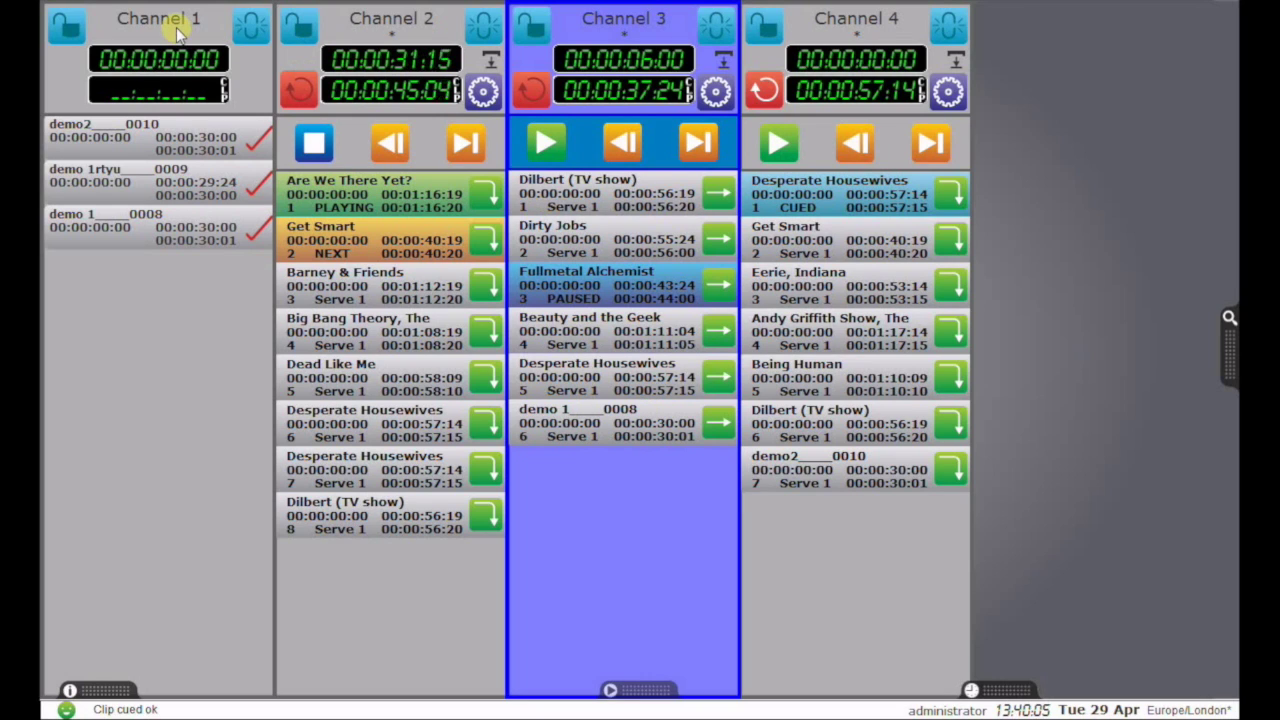
Step: Set the project name for recordings on Channel 1 to "demogh"
{"action": "left_click", "coordinate": [182, 33]}
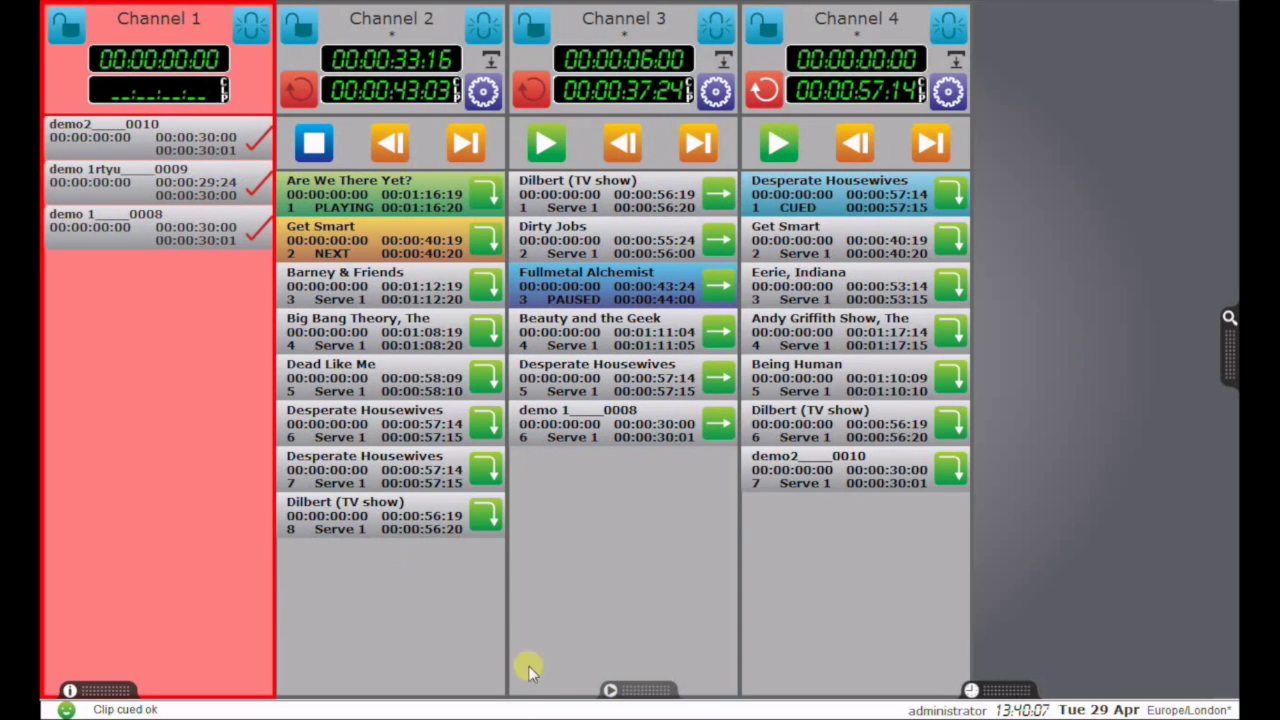
{"action": "left_click", "coordinate": [655, 698]}
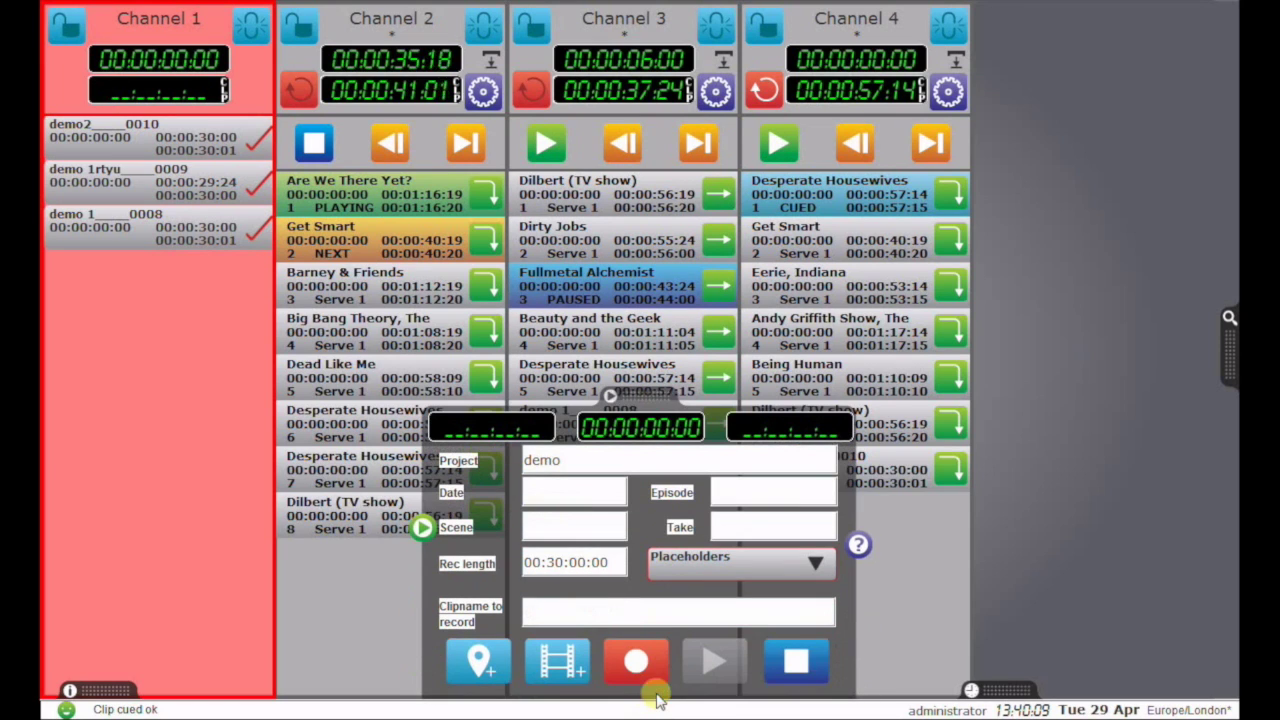
{"action": "left_click", "coordinate": [566, 459]}
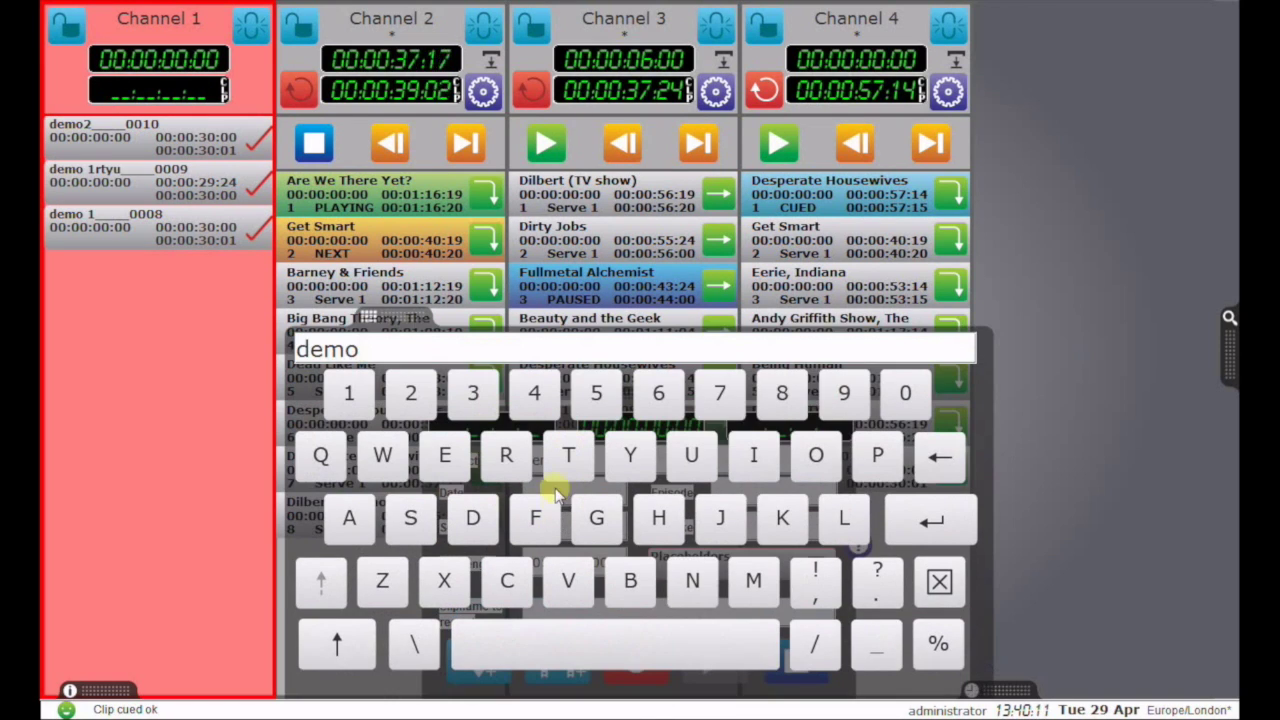
{"action": "left_click", "coordinate": [597, 517]}
{"action": "left_click", "coordinate": [659, 517]}
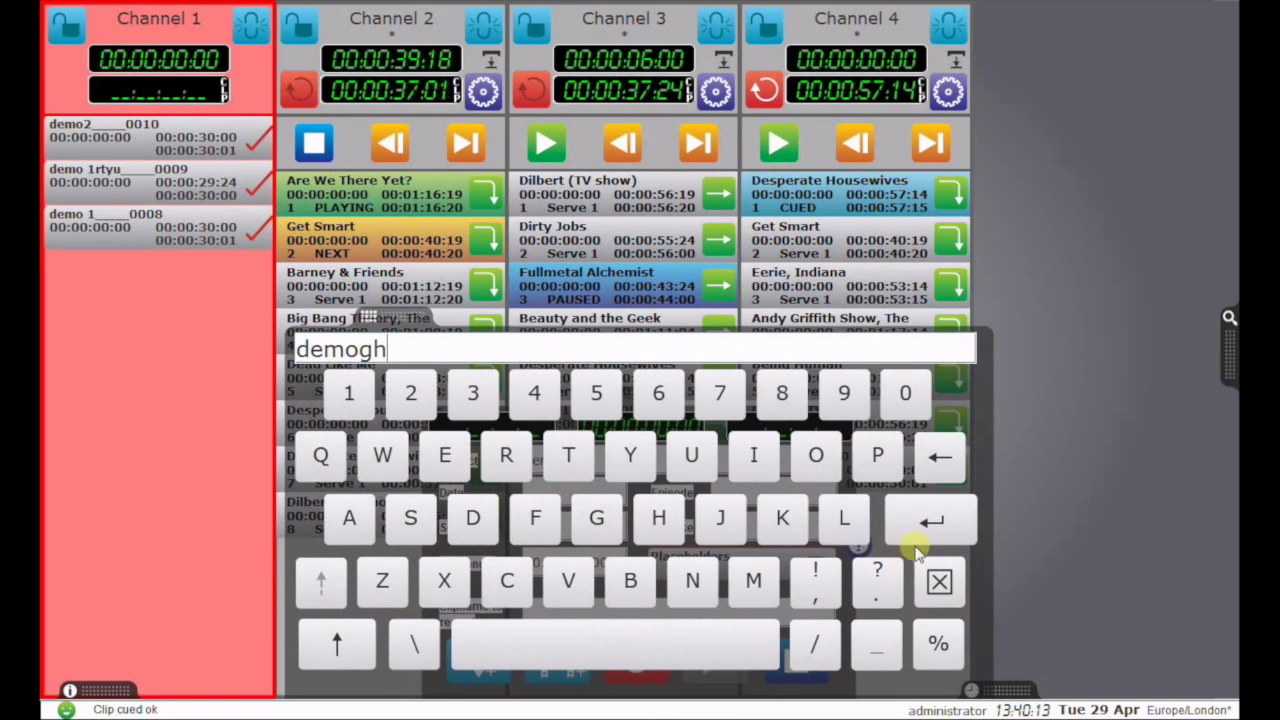
{"action": "left_click", "coordinate": [920, 523]}
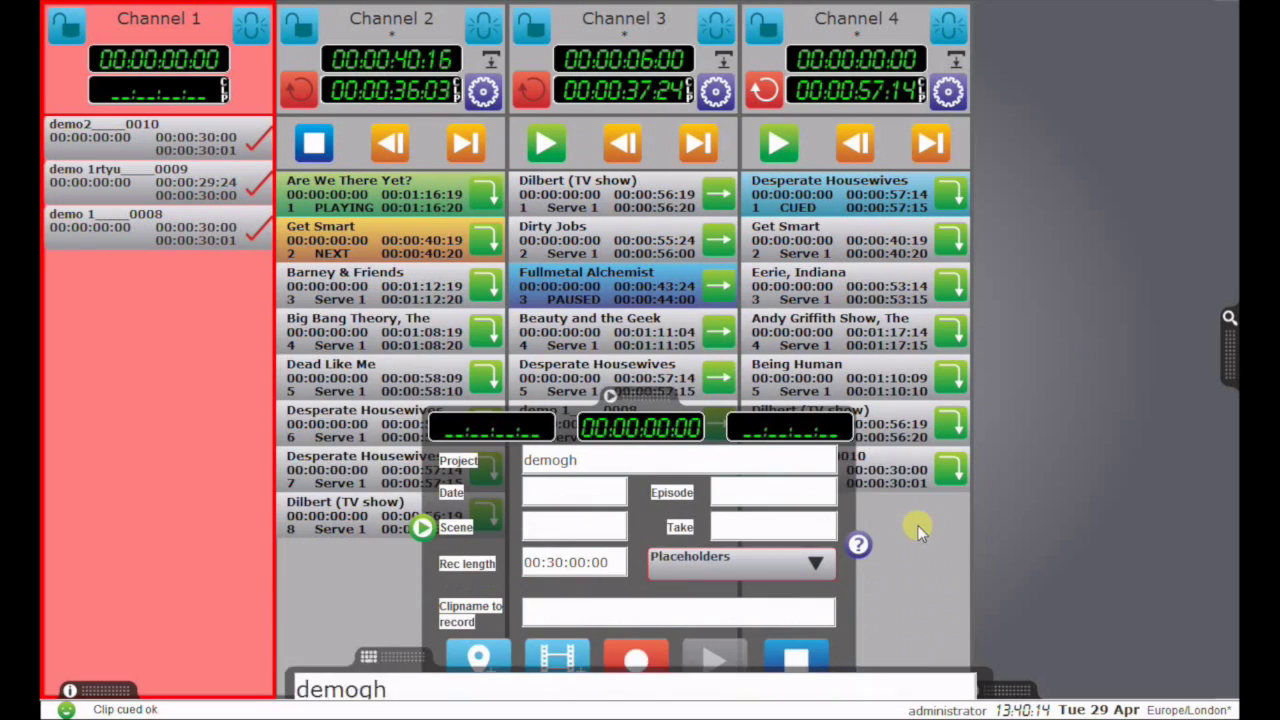
Step: Check the record length entry, create the new demogh clip on Channel 1 and start recording it
{"action": "left_click", "coordinate": [600, 563]}
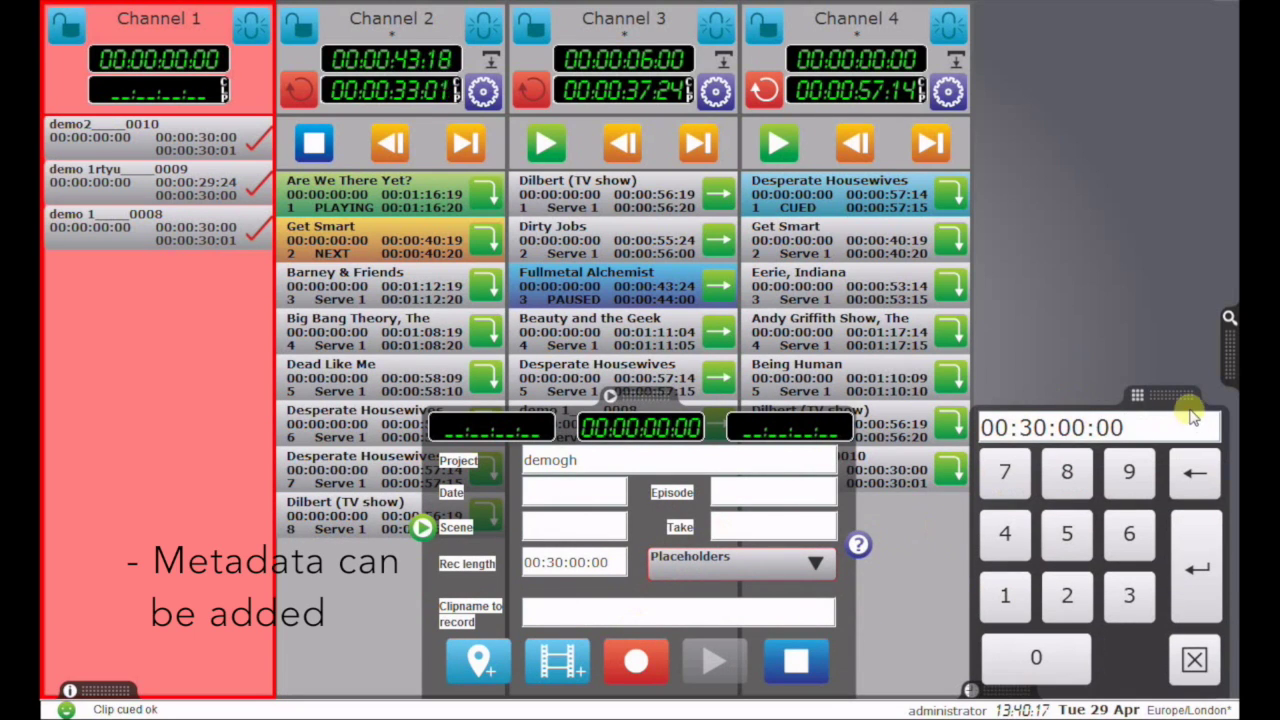
{"action": "left_click", "coordinate": [1171, 391]}
{"action": "left_click", "coordinate": [540, 657]}
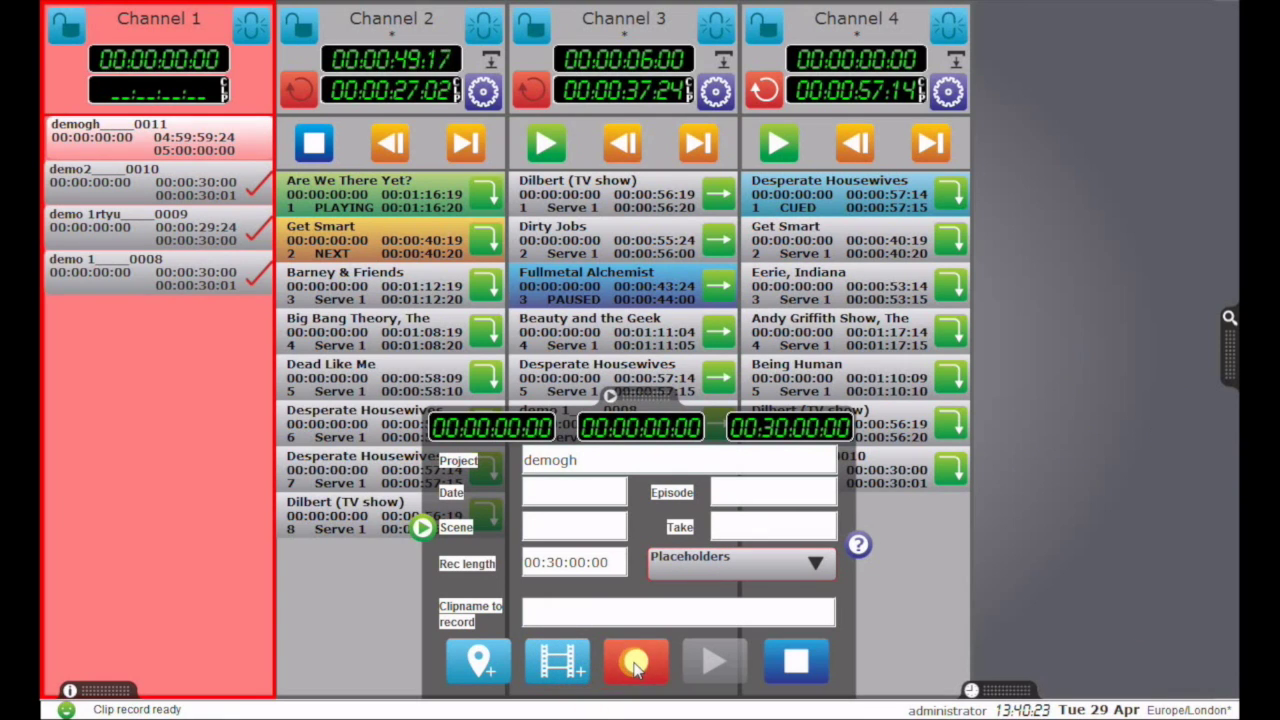
{"action": "left_click", "coordinate": [636, 667]}
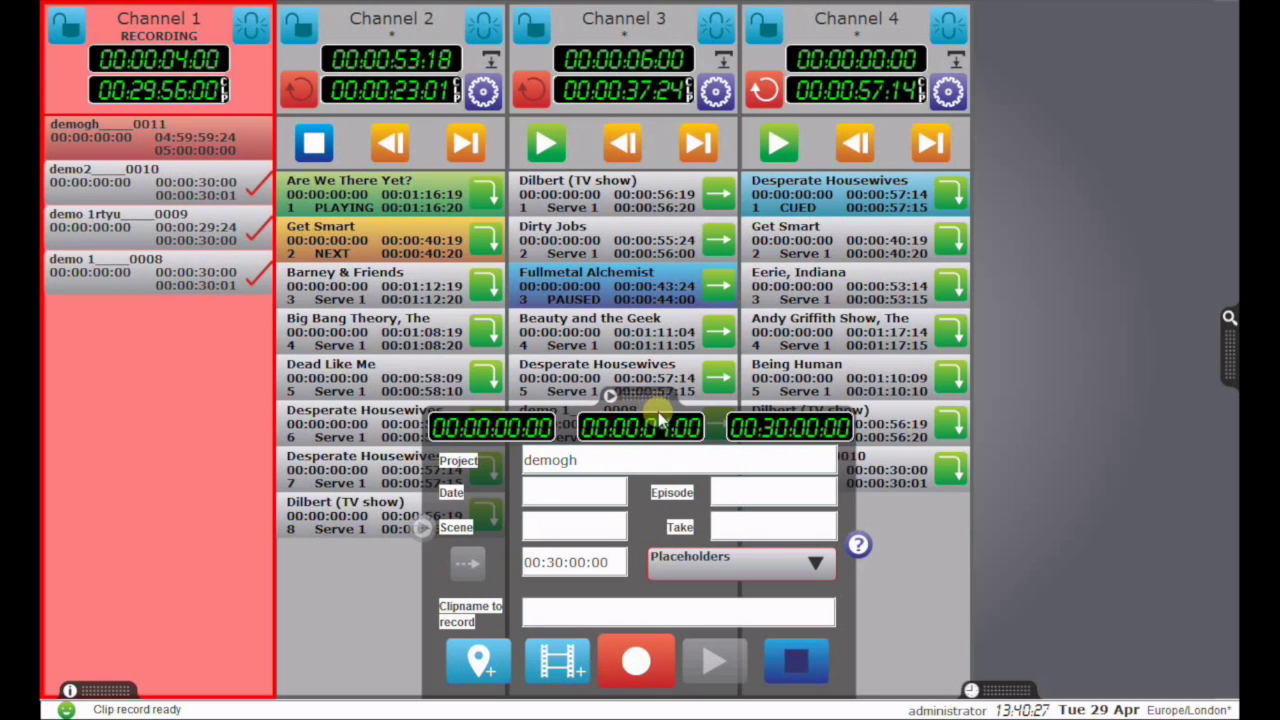
{"action": "left_click", "coordinate": [636, 397]}
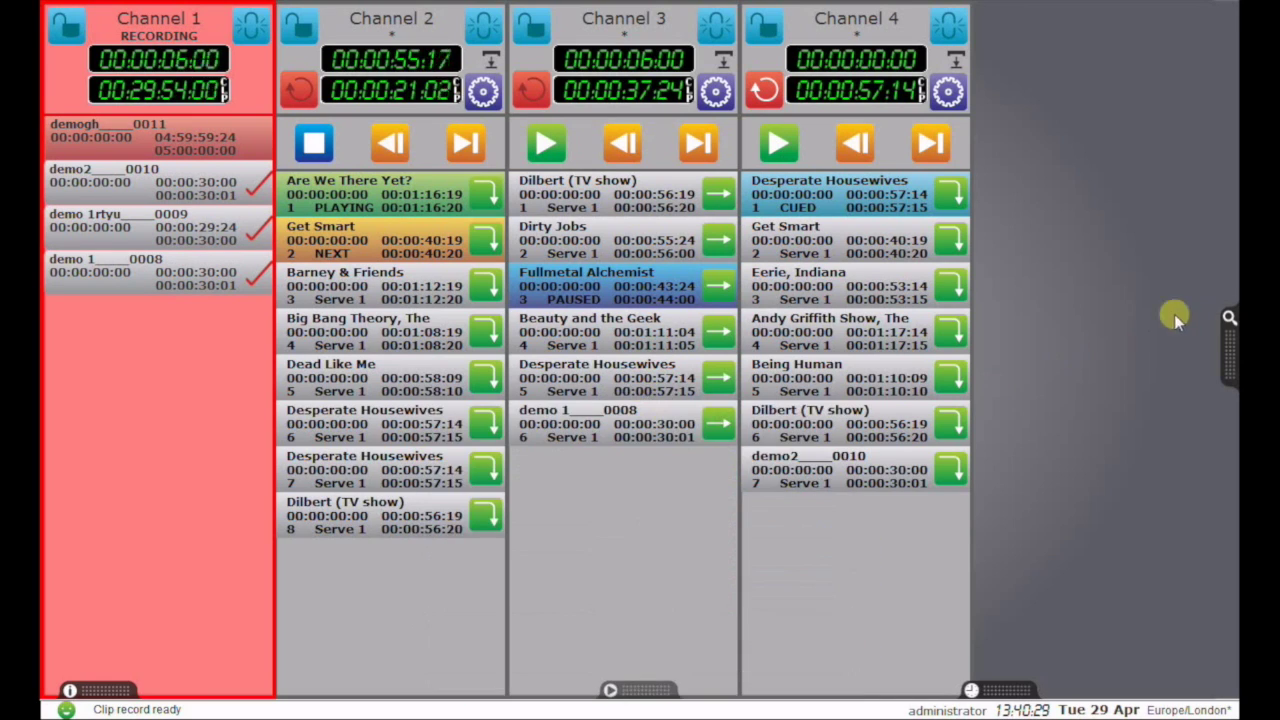
Step: Add the clip still being recorded, demogh____0011, from All Clips to the end of the Channel 2 and Channel 4 playlists
{"action": "left_click", "coordinate": [1225, 340]}
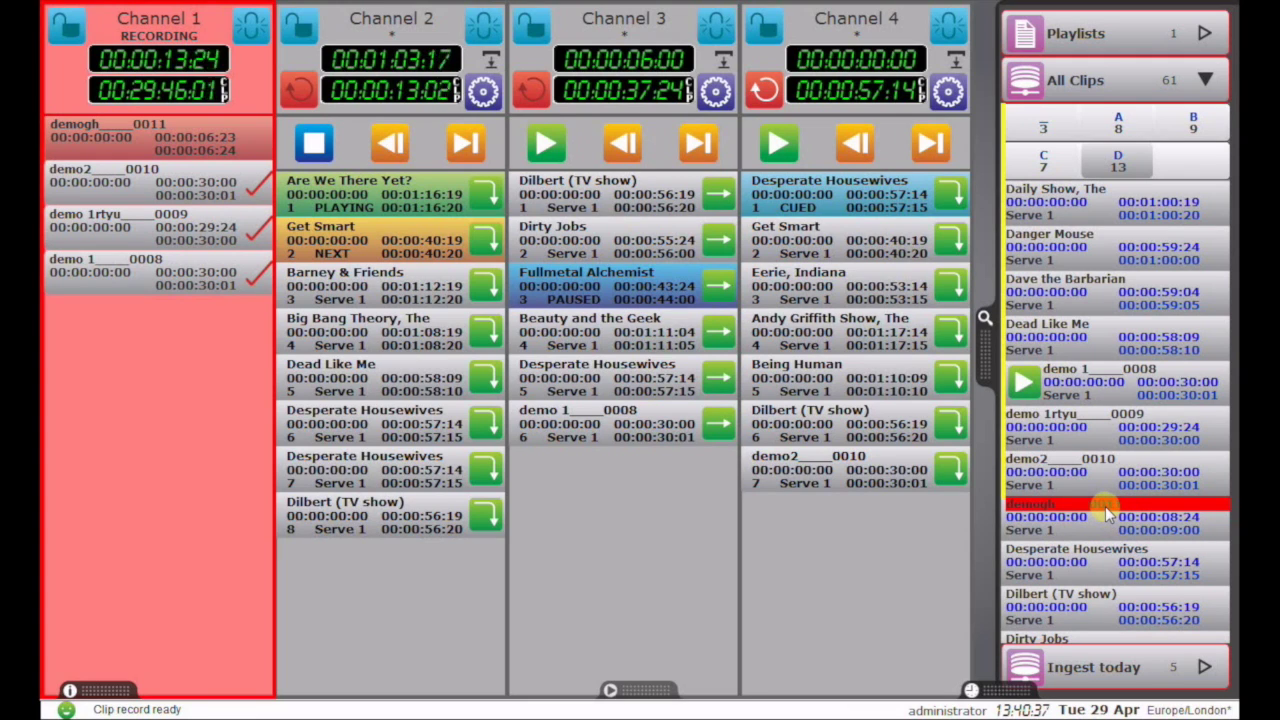
{"action": "left_click", "coordinate": [408, 30]}
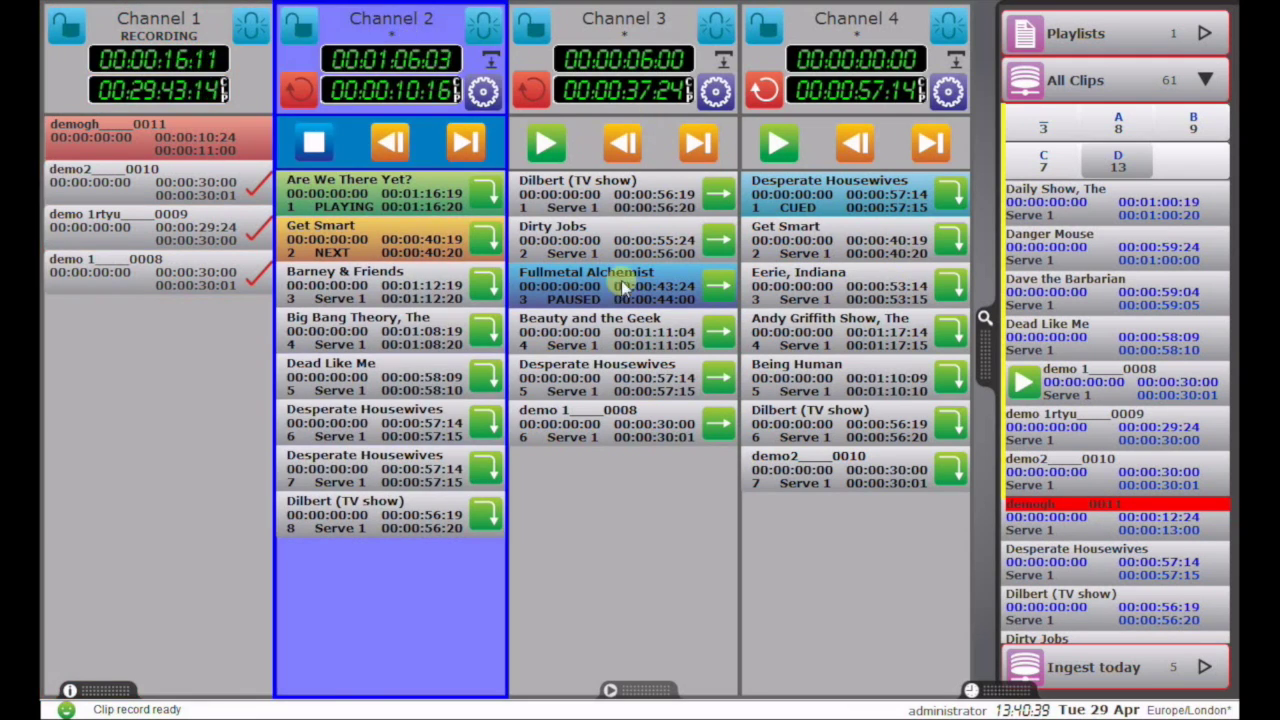
{"action": "double_click", "coordinate": [1116, 504]}
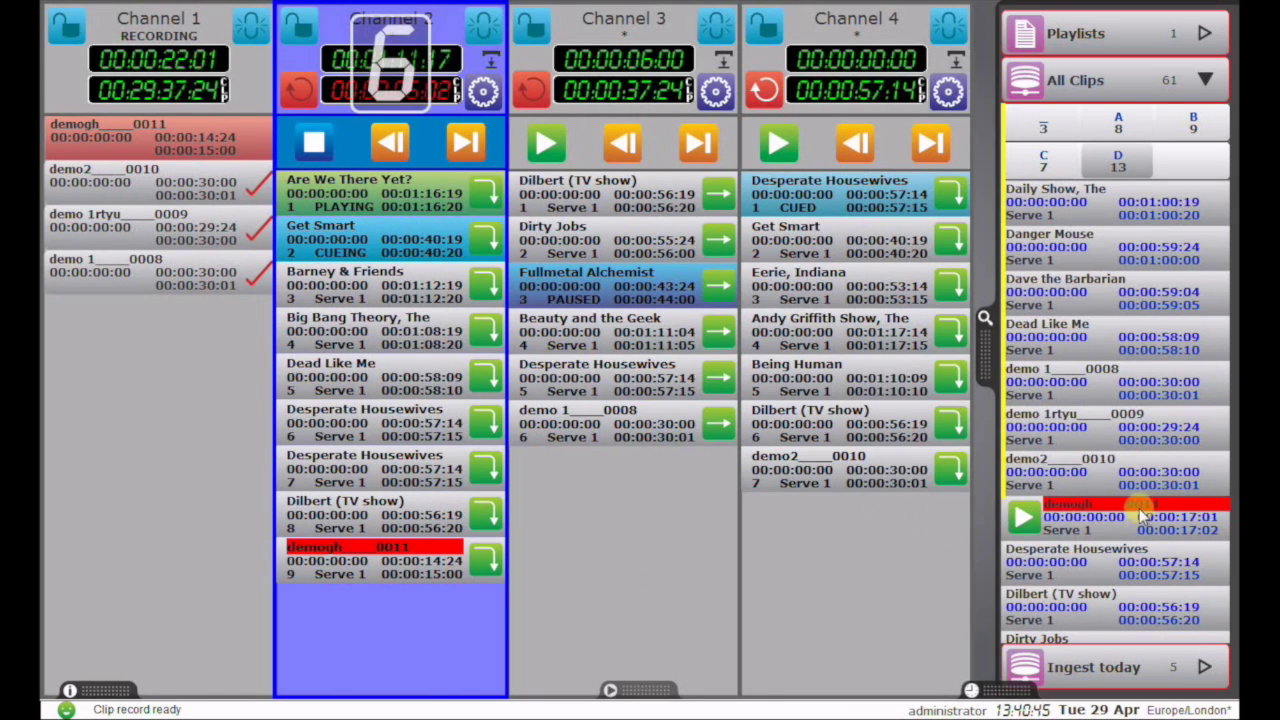
{"action": "left_click_drag", "start_coordinate": [1137, 512], "coordinate": [863, 496]}
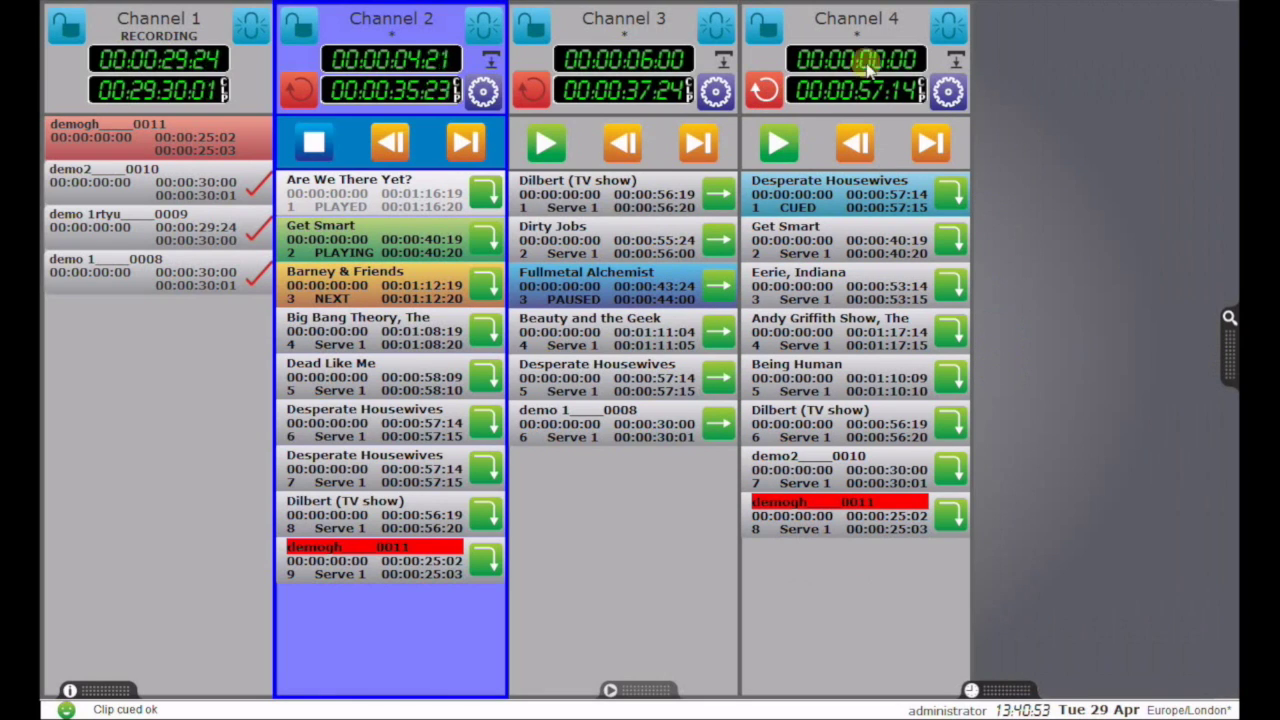
Step: Open the playlist options for Channel 3
{"action": "left_click", "coordinate": [716, 92]}
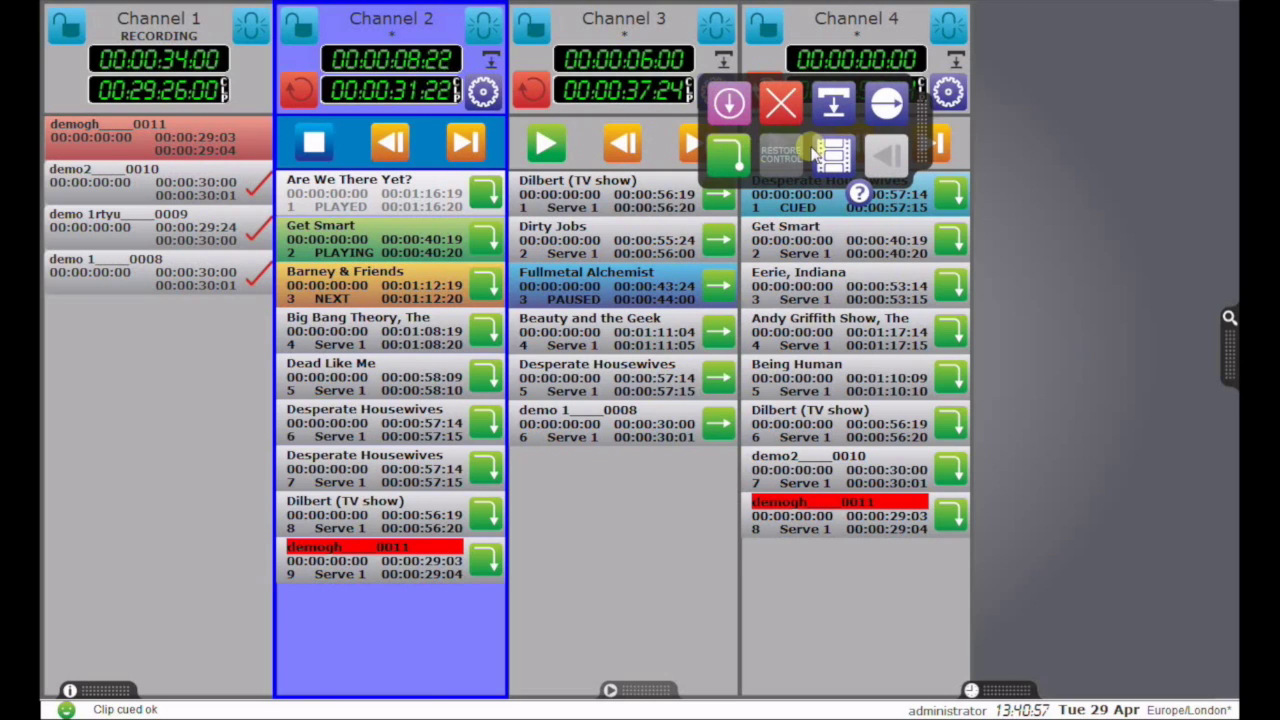